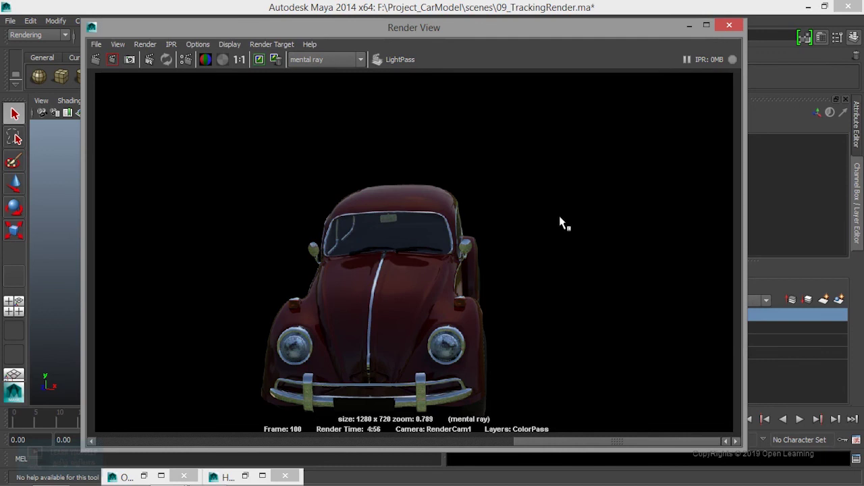
- Check the framebuffer data type in the LightPass layer's render quality settings
{"action": "left_click", "coordinate": [185, 60]}
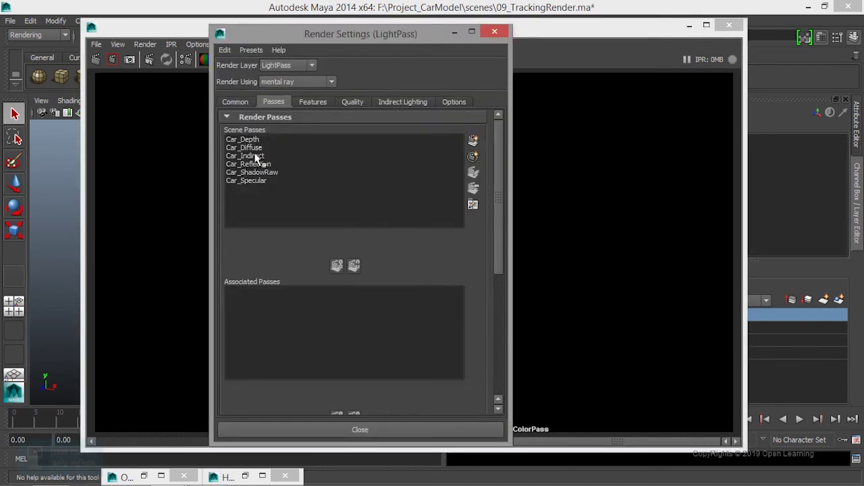
{"action": "left_click", "coordinate": [347, 104]}
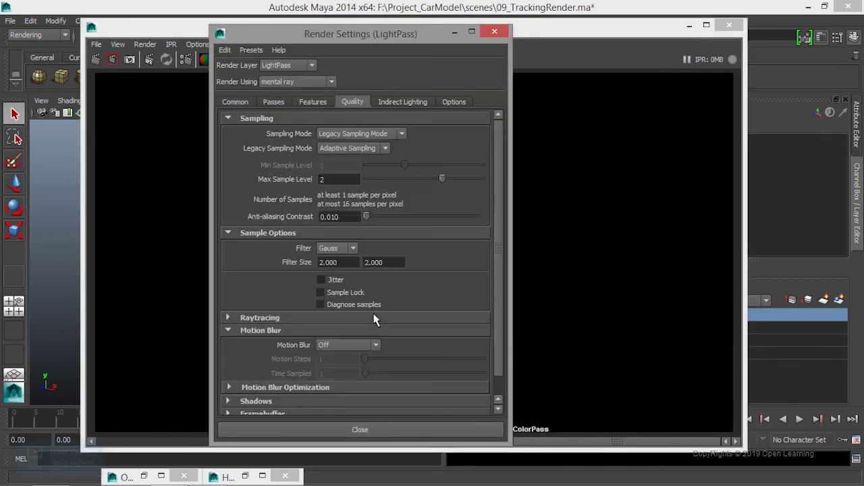
{"action": "scroll", "coordinate": [374, 320], "scroll_direction": "down", "scroll_amount": 2}
{"action": "left_click", "coordinate": [330, 394]}
{"action": "scroll", "coordinate": [330, 397], "scroll_direction": "down", "scroll_amount": 2}
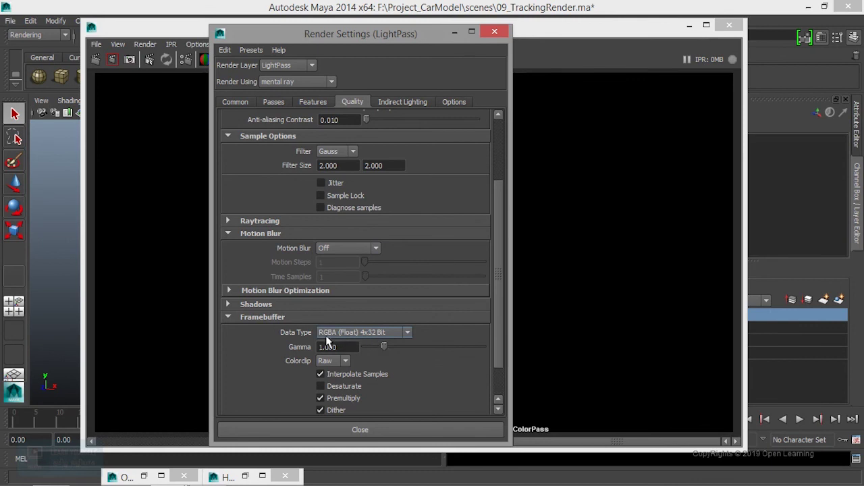
- Minimize the render preview and switch the render settings to the ColorPass layer, showing its render passes
{"action": "left_click", "coordinate": [274, 102]}
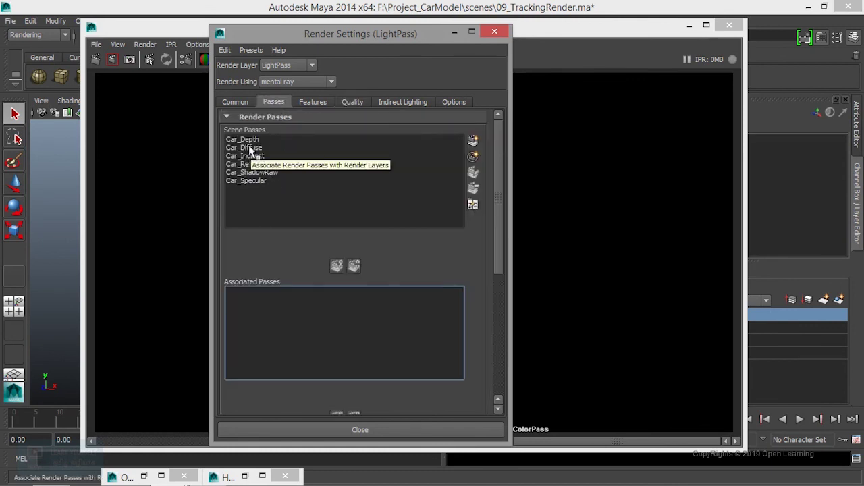
{"action": "left_click", "coordinate": [690, 25]}
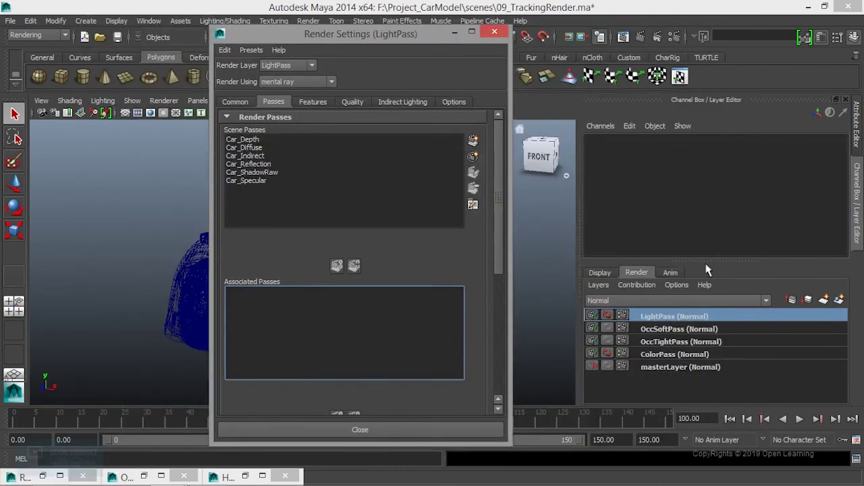
{"action": "left_click", "coordinate": [669, 36]}
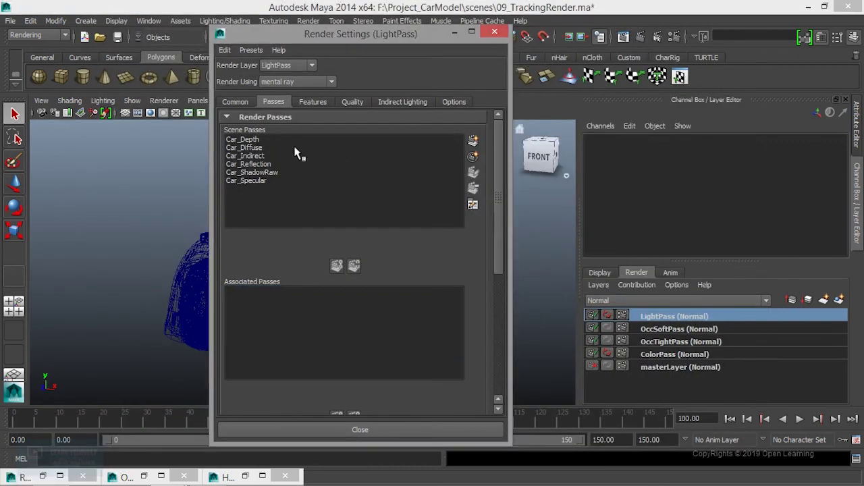
{"action": "left_click", "coordinate": [297, 66]}
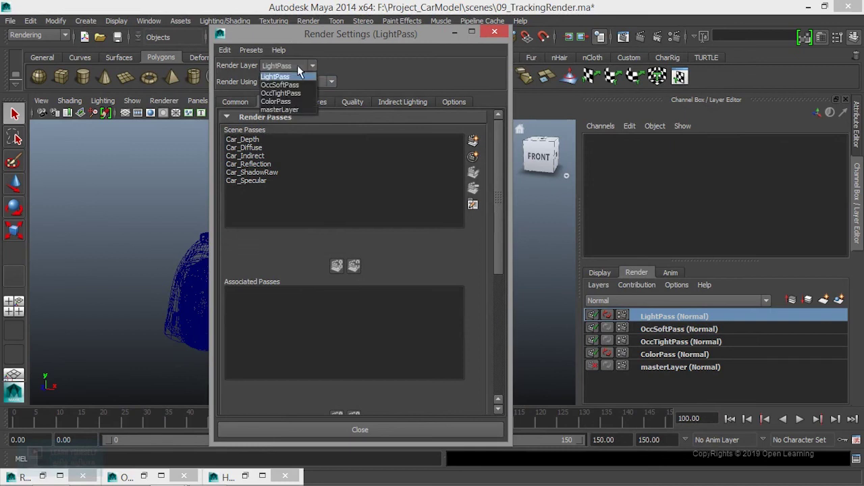
{"action": "left_click", "coordinate": [289, 102]}
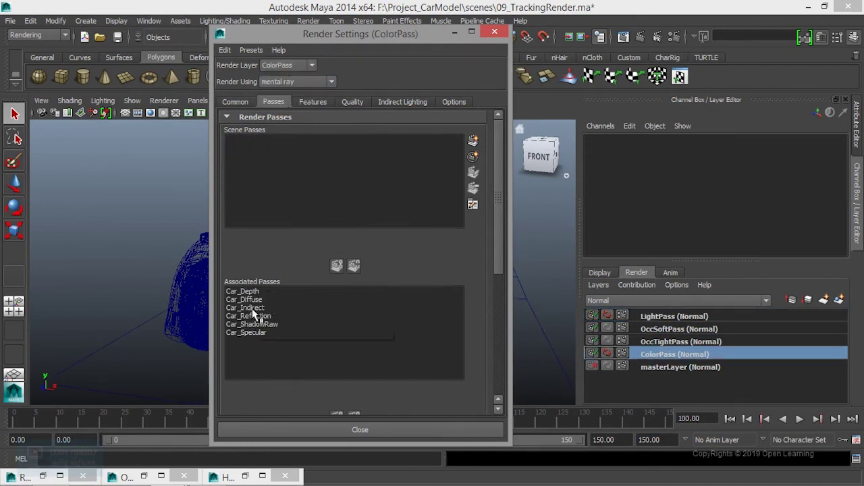
- Set the Car_Diffuse pass to 4 channels with a 32-bit Float frame buffer, checking it against the layer's framebuffer data type
{"action": "left_click", "coordinate": [250, 291]}
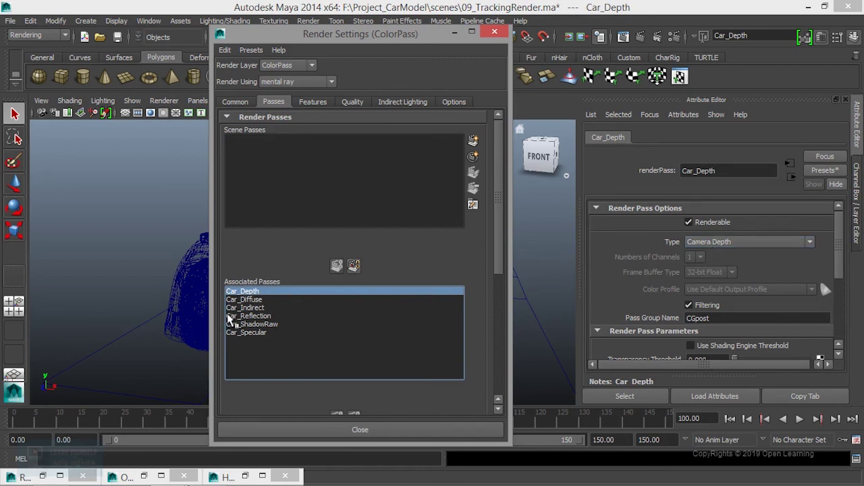
{"action": "left_click", "coordinate": [248, 301]}
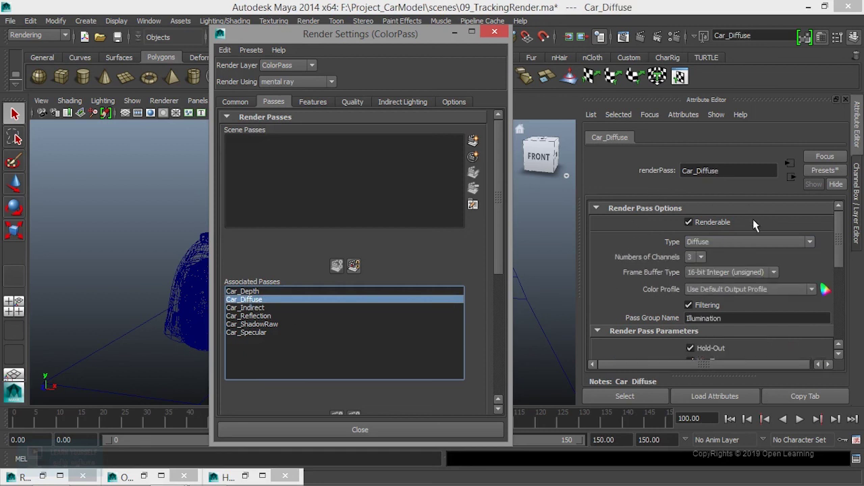
{"action": "left_click", "coordinate": [700, 261]}
{"action": "left_click", "coordinate": [699, 272]}
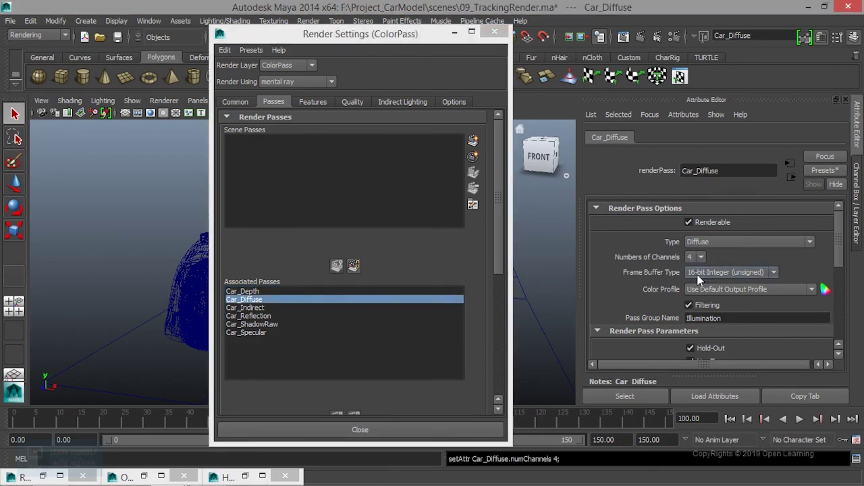
{"action": "left_click", "coordinate": [344, 102]}
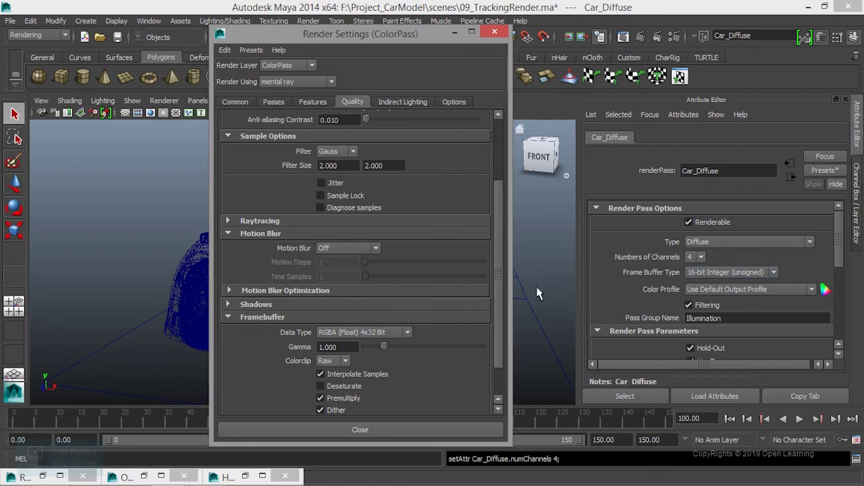
{"action": "left_click", "coordinate": [713, 273]}
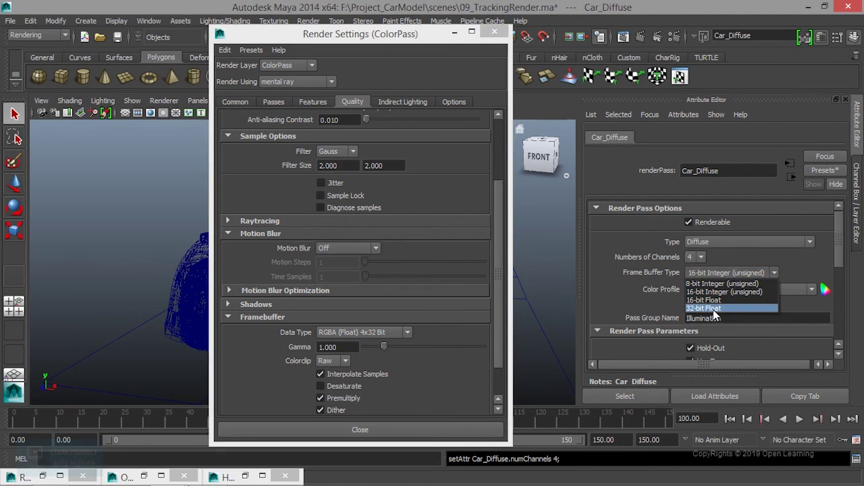
{"action": "left_click", "coordinate": [713, 308]}
- Set the Car_Indirect pass to 4 channels with a 32-bit Float frame buffer
{"action": "left_click", "coordinate": [272, 103]}
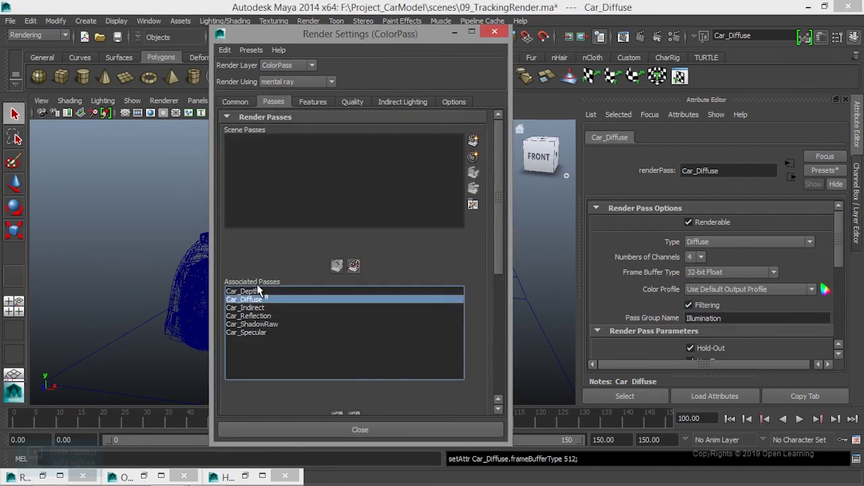
{"action": "left_click", "coordinate": [249, 309]}
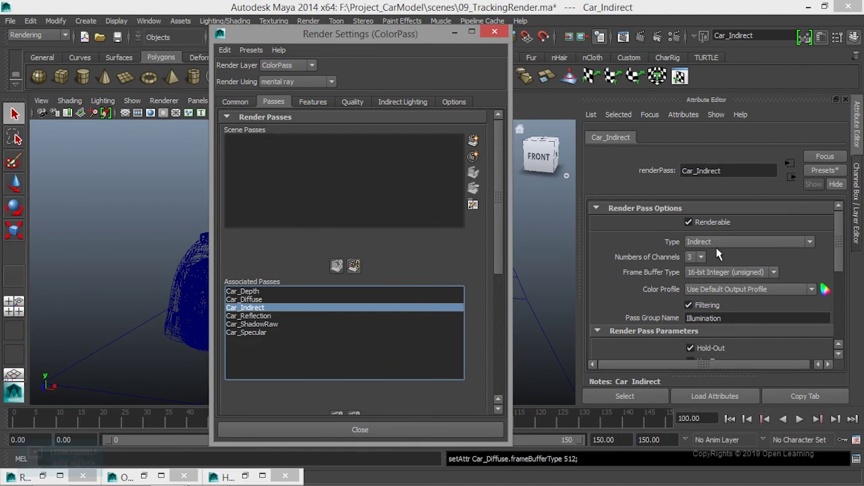
{"action": "left_click", "coordinate": [722, 259]}
{"action": "left_click", "coordinate": [695, 257]}
{"action": "left_click", "coordinate": [694, 279]}
{"action": "left_click", "coordinate": [725, 272]}
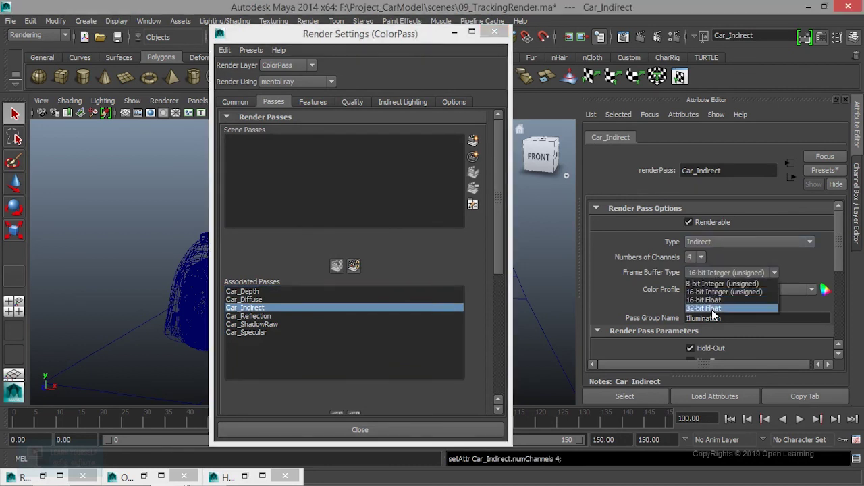
{"action": "left_click", "coordinate": [713, 309]}
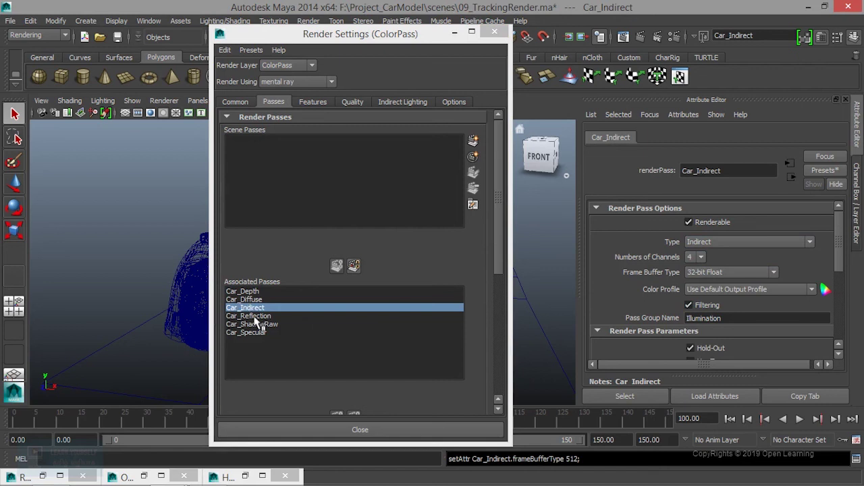
- Set the Car_Reflection pass to 4 channels with a 32-bit Float frame buffer
{"action": "left_click", "coordinate": [249, 316]}
{"action": "left_click", "coordinate": [696, 256]}
{"action": "left_click", "coordinate": [700, 280]}
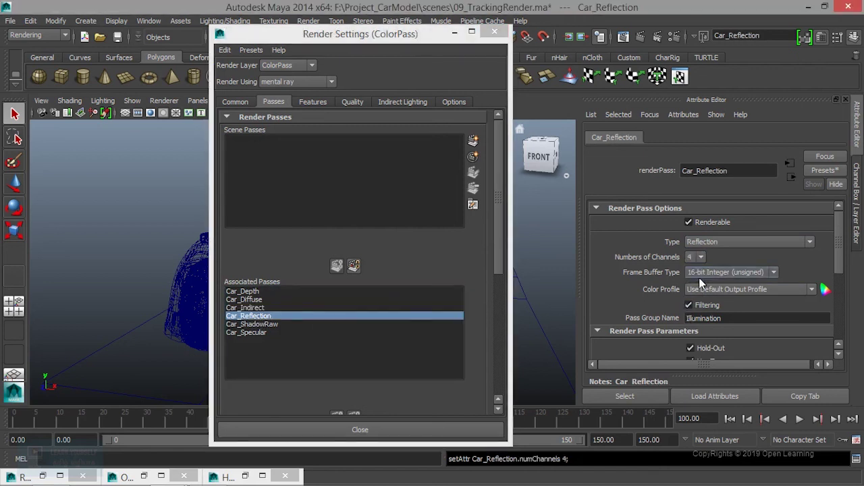
{"action": "left_click", "coordinate": [699, 279]}
{"action": "left_click", "coordinate": [713, 309]}
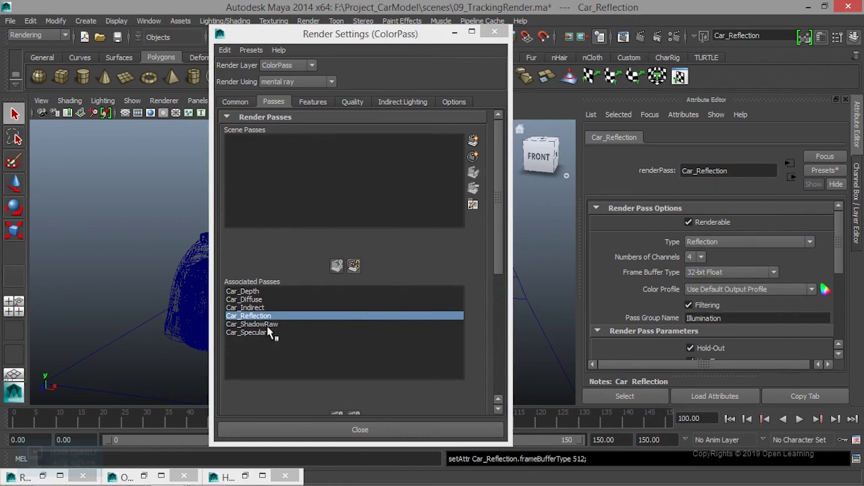
- Set the Car_ShadowRaw pass to 4 channels with a 32-bit Float frame buffer
{"action": "left_click", "coordinate": [252, 324]}
{"action": "left_click", "coordinate": [697, 257]}
{"action": "left_click", "coordinate": [697, 284]}
{"action": "left_click", "coordinate": [700, 275]}
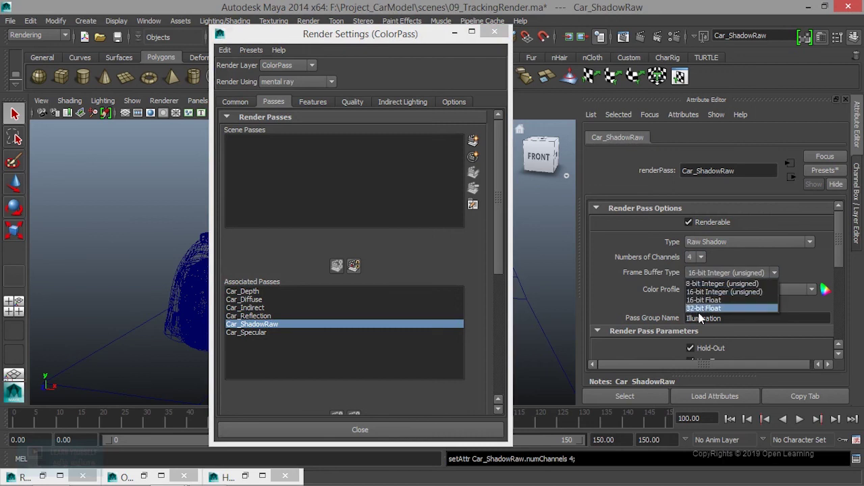
{"action": "left_click", "coordinate": [706, 309]}
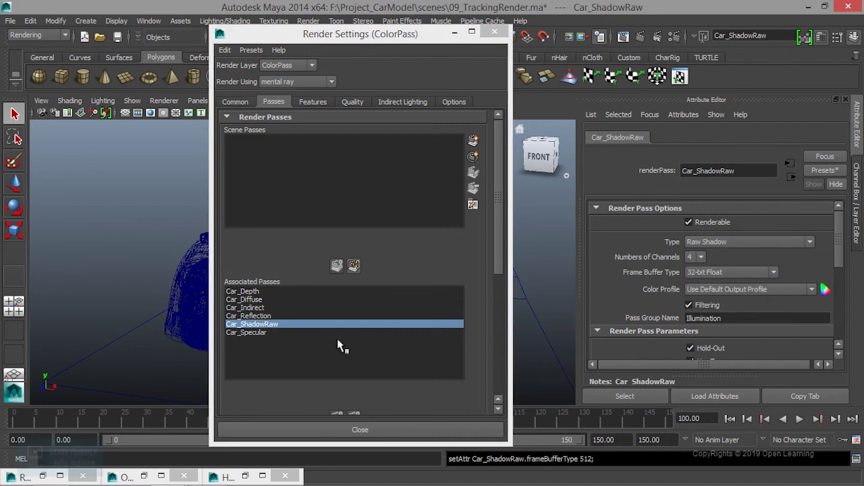
- Set the Car_Specular pass to 4 channels with a 32-bit Float frame buffer
{"action": "left_click", "coordinate": [251, 333]}
{"action": "left_click", "coordinate": [700, 257]}
{"action": "left_click", "coordinate": [696, 272]}
{"action": "left_click", "coordinate": [720, 274]}
{"action": "left_click", "coordinate": [712, 309]}
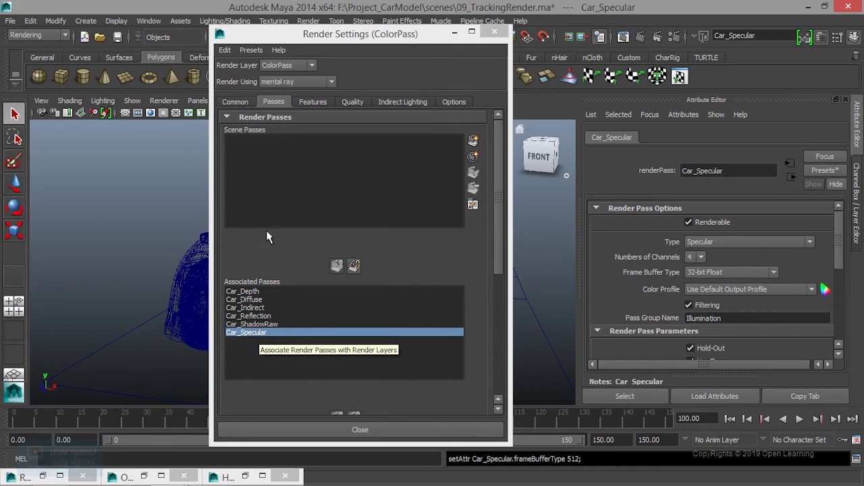
- Examine the camera, render layer and render pass tokens in the file name prefix of ColorPass's file output settings
{"action": "left_click", "coordinate": [240, 102]}
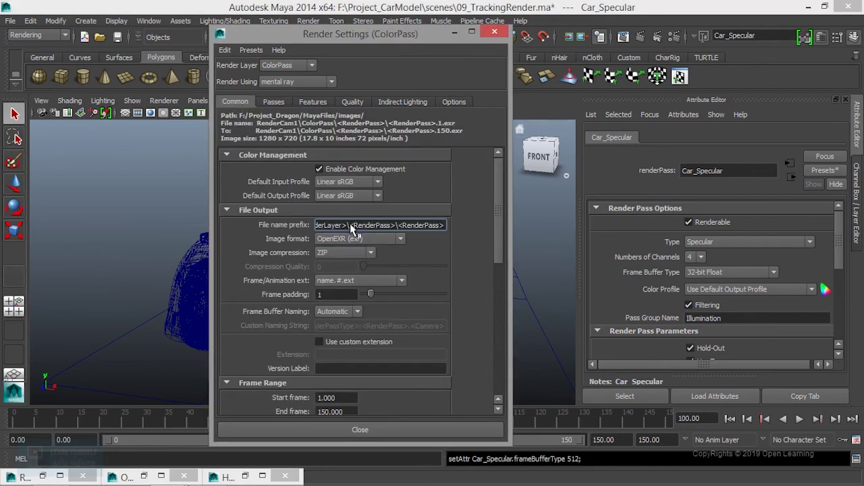
{"action": "key", "text": "Home"}
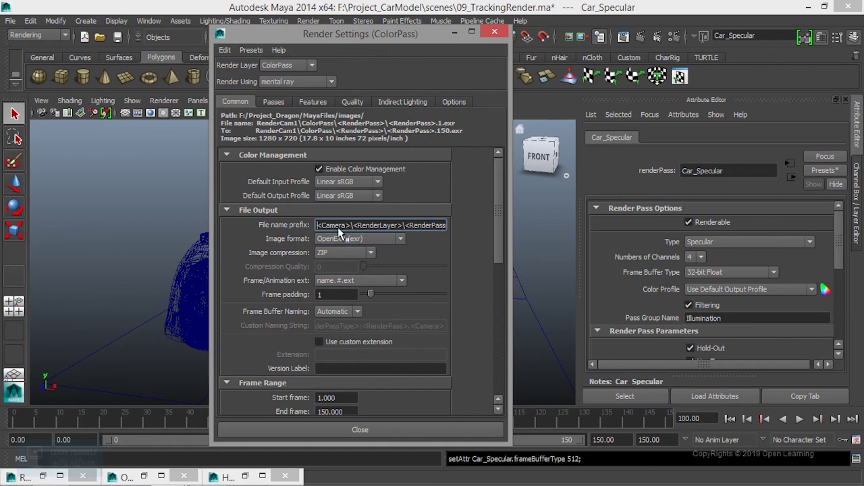
{"action": "left_click_drag", "start_coordinate": [358, 230], "coordinate": [447, 229]}
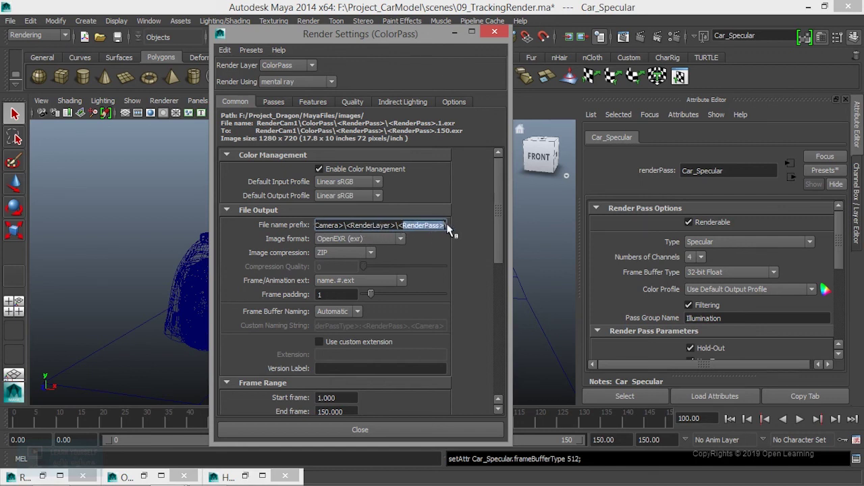
{"action": "left_click", "coordinate": [443, 233]}
{"action": "type", "text": "\\"}
{"action": "type", "text": "<RenderPass>"}
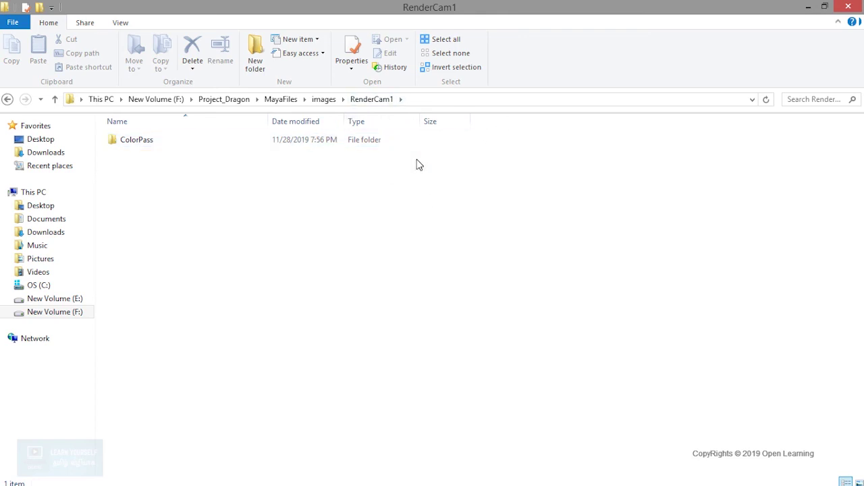
- In File Explorer, view the rendered Car_Depth images inside RenderCam1's ColorPass folder and return to ColorPass
{"action": "double_click", "coordinate": [143, 143]}
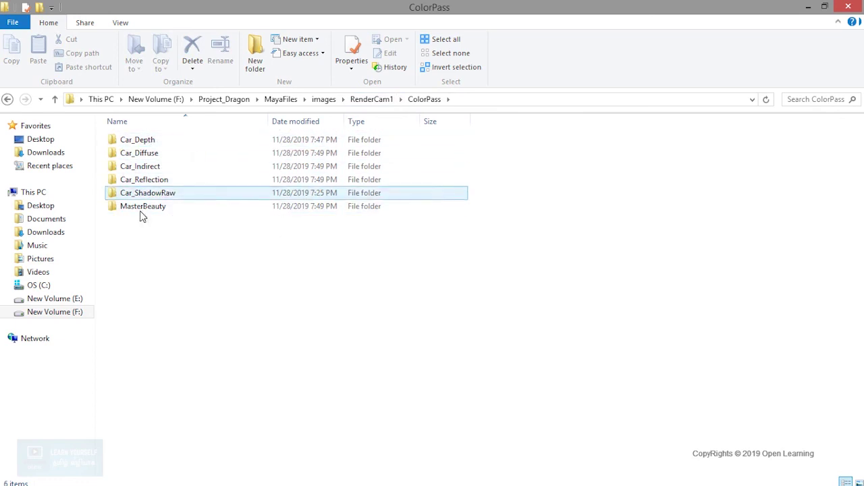
{"action": "mouse_move", "coordinate": [150, 145]}
{"action": "double_click", "coordinate": [151, 142]}
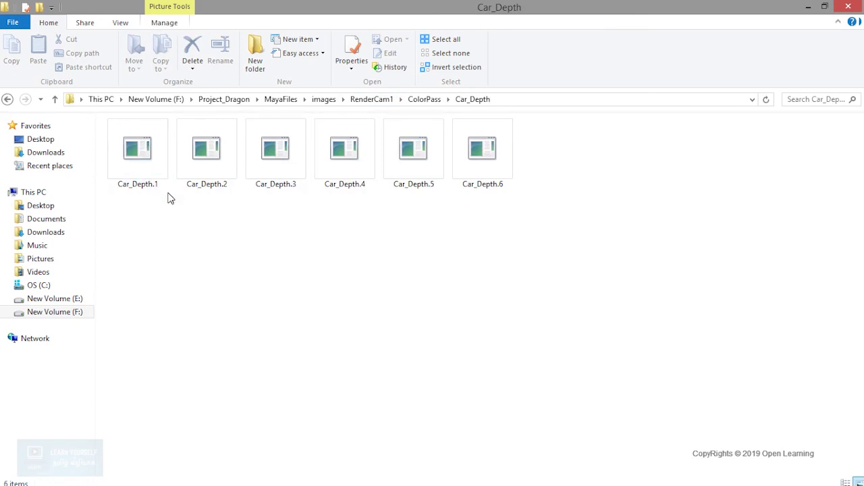
{"action": "left_click", "coordinate": [422, 101]}
- Open the Car_Diffuse.1 render from the Car_Diffuse folder in the image viewer
{"action": "left_click", "coordinate": [138, 168], "text": "ctrl"}
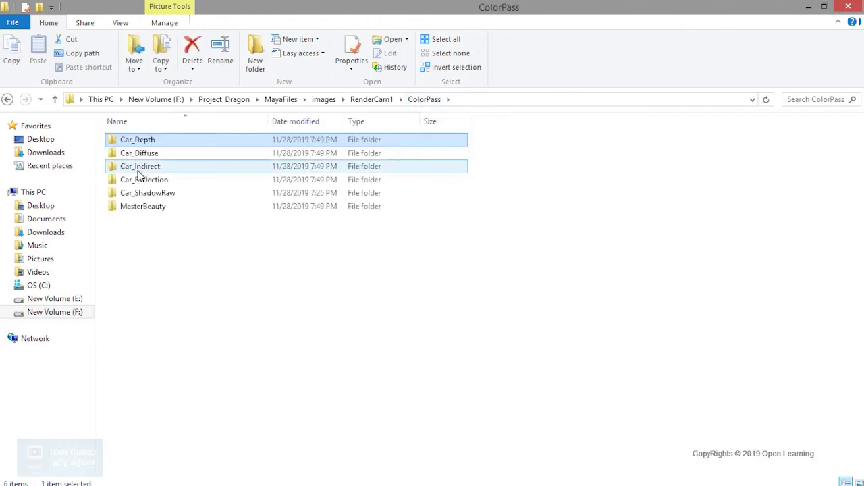
{"action": "double_click", "coordinate": [143, 153]}
{"action": "left_click", "coordinate": [141, 153]}
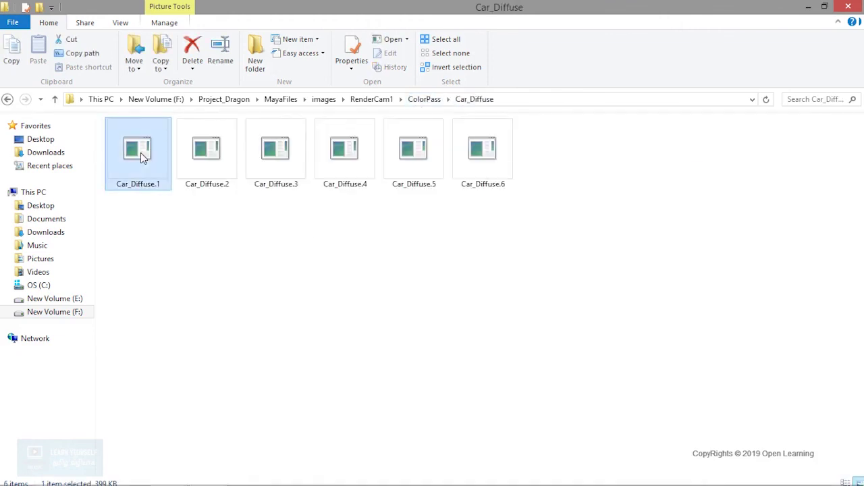
{"action": "double_click", "coordinate": [140, 152]}
{"action": "left_click", "coordinate": [683, 171]}
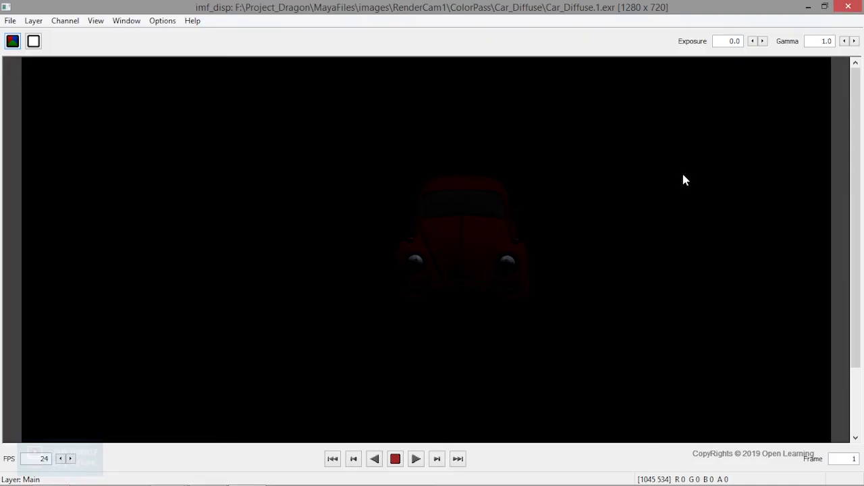
- Inspect the diffuse render at a viewer gamma of 2.5, close the viewer and return to the ColorPass folder
{"action": "left_click", "coordinate": [854, 41]}
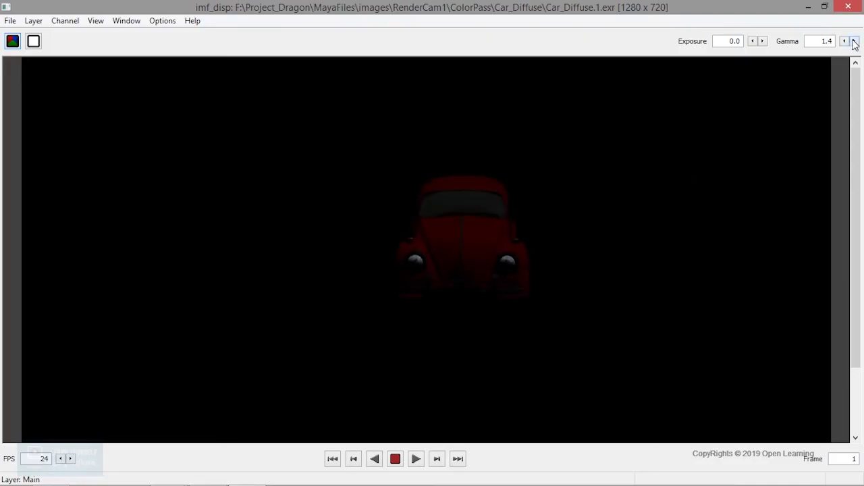
{"action": "left_click", "coordinate": [854, 41]}
{"action": "left_click", "coordinate": [854, 41]}
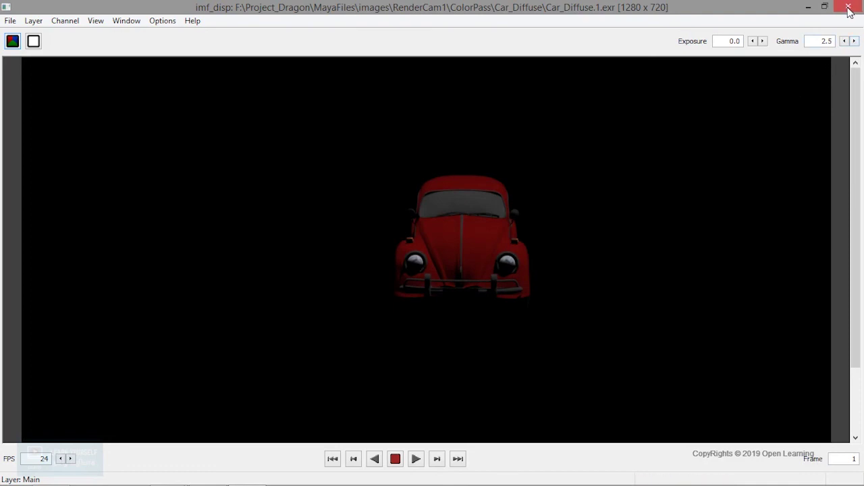
{"action": "left_click", "coordinate": [849, 8]}
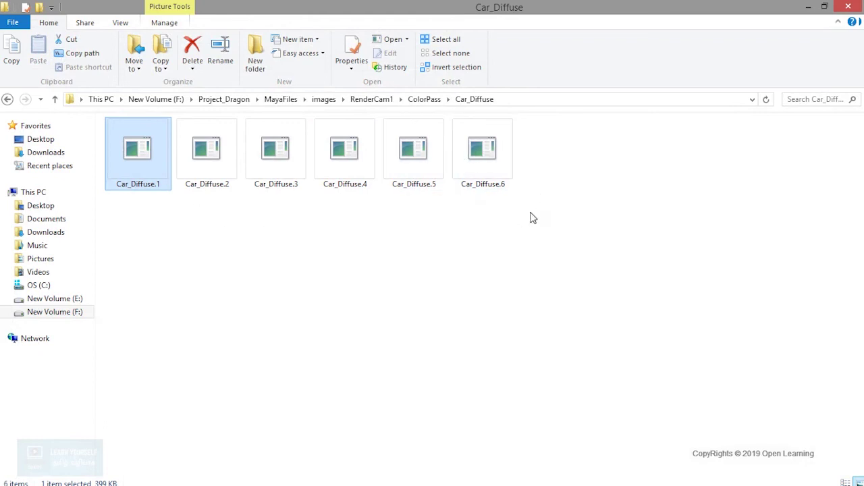
{"action": "left_click", "coordinate": [427, 101]}
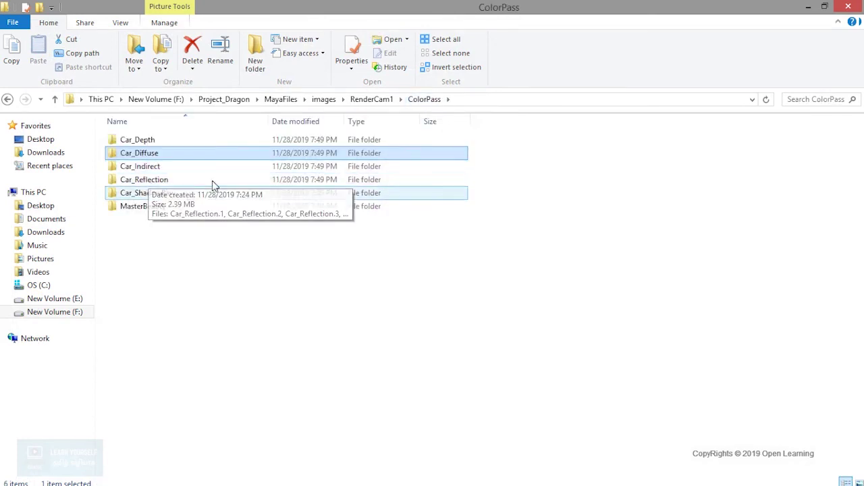
- View the MasterBeauty.1 render from the MasterBeauty folder full screen, close it and return to the ColorPass folder
{"action": "double_click", "coordinate": [163, 207]}
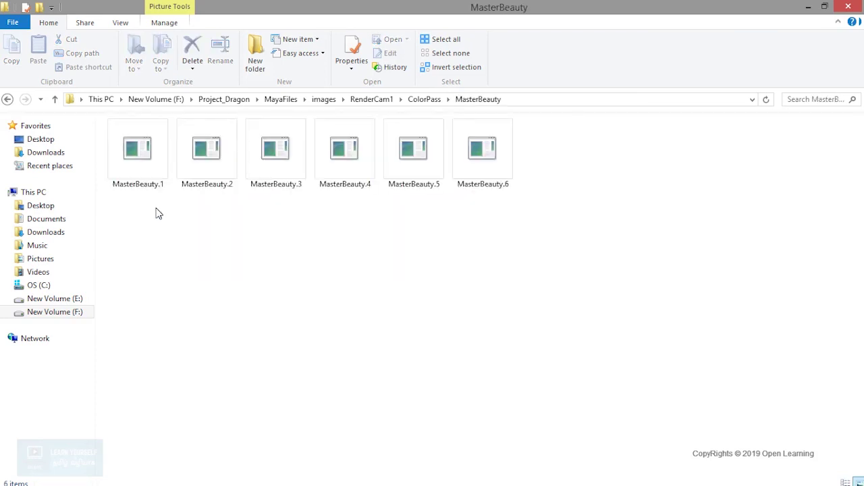
{"action": "double_click", "coordinate": [155, 181]}
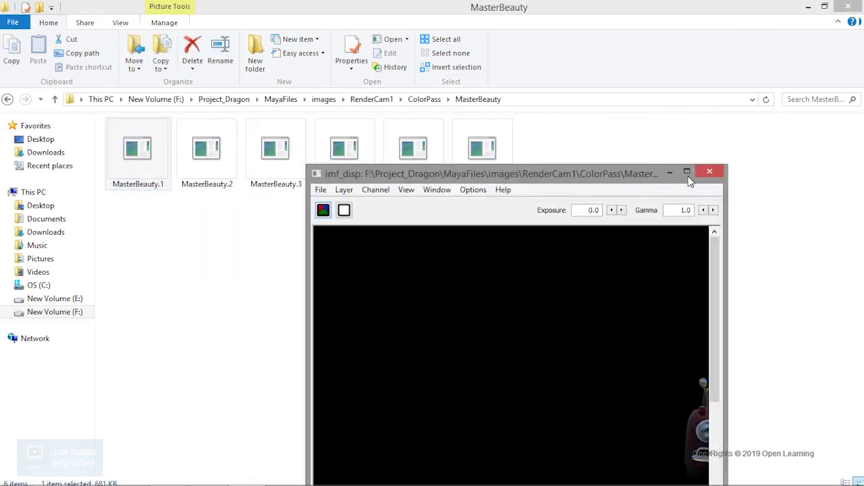
{"action": "left_click", "coordinate": [687, 172]}
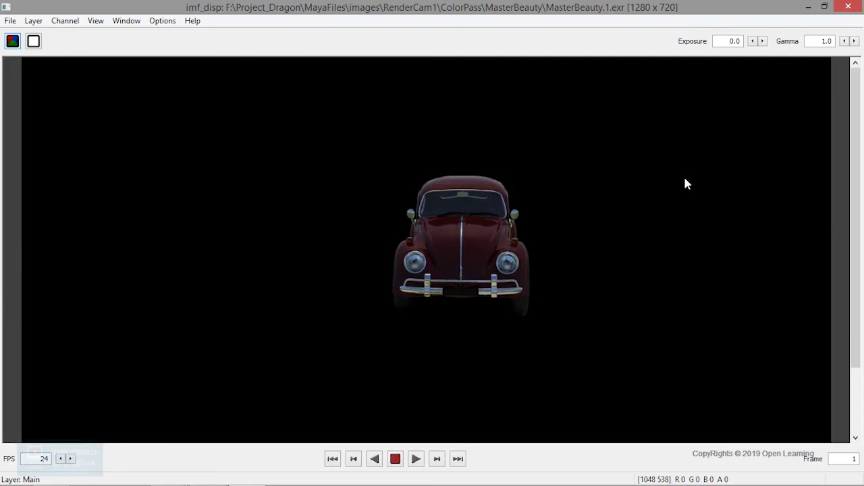
{"action": "left_click", "coordinate": [855, 9]}
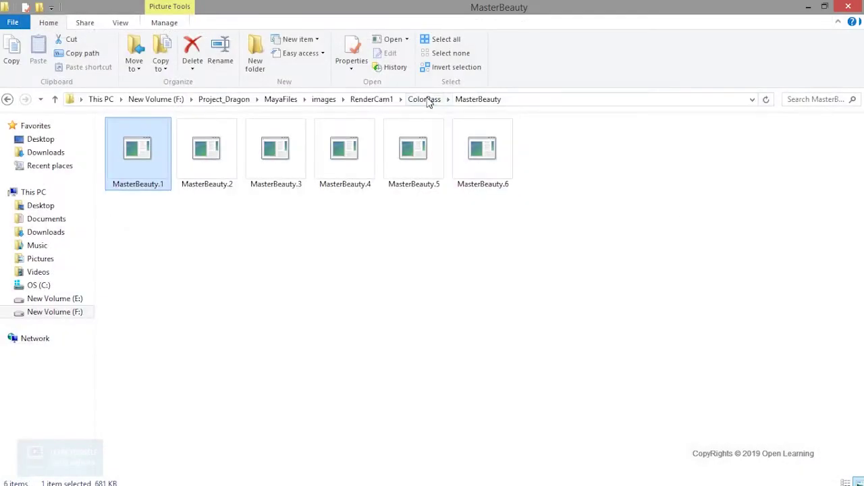
{"action": "left_click", "coordinate": [424, 99]}
- View the Car_Reflection.1 render from the Car_Reflection folder full screen, close it and return through ColorPass to the RenderCam1 folder
{"action": "double_click", "coordinate": [150, 181]}
{"action": "double_click", "coordinate": [137, 175]}
{"action": "double_click", "coordinate": [689, 178]}
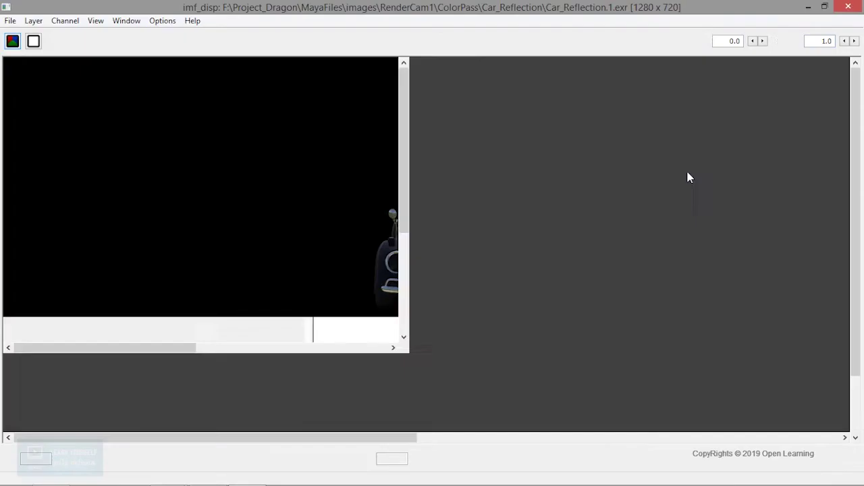
{"action": "left_click", "coordinate": [850, 6]}
{"action": "left_click", "coordinate": [430, 106]}
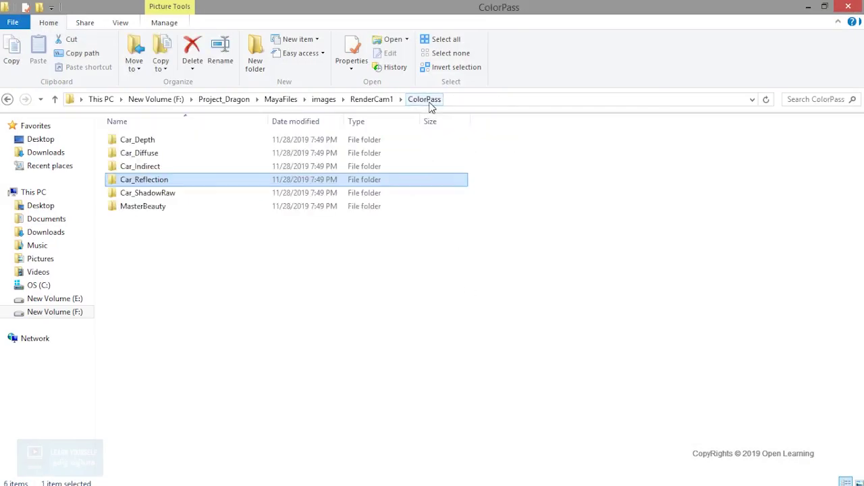
{"action": "left_click", "coordinate": [379, 101]}
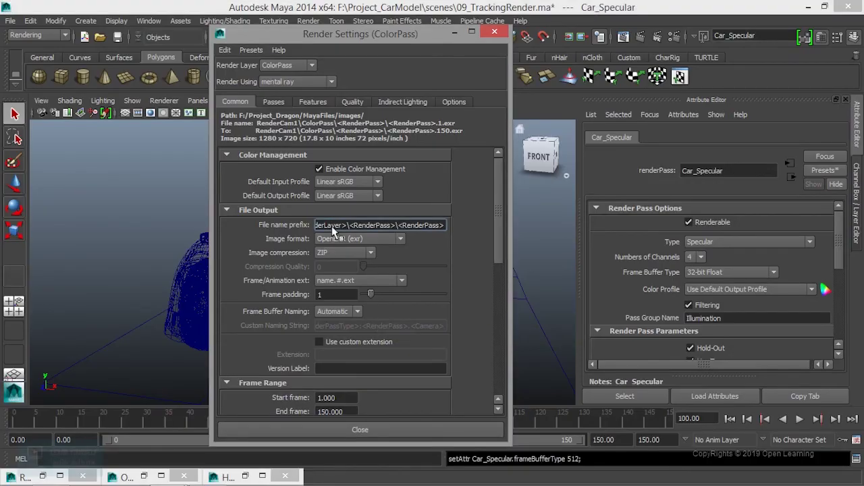
- In Maya's ColorPass render settings, examine the start of the file name prefix, and bring up the render layer list alongside it
{"action": "key", "text": "Home"}
{"action": "key", "text": "Right"}
{"action": "key", "text": "Right"}
{"action": "key", "text": "Right"}
{"action": "key", "text": "Right"}
{"action": "key", "text": "Right"}
{"action": "key", "text": "Right"}
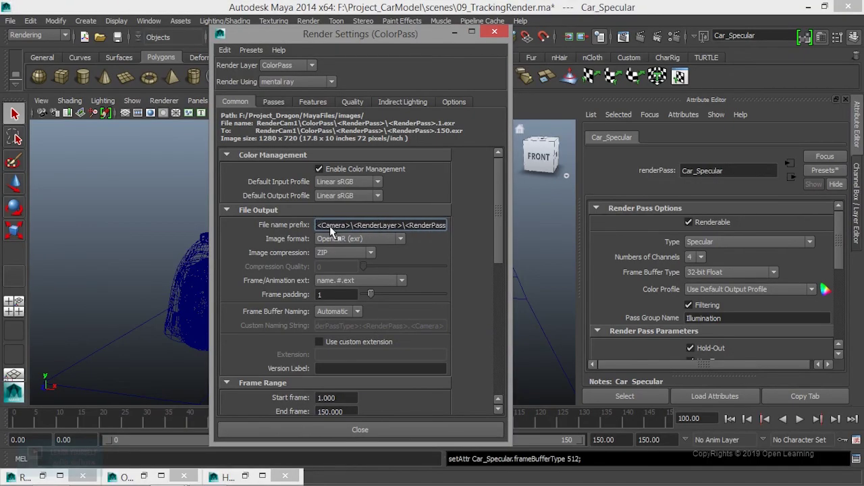
{"action": "left_click", "coordinate": [857, 192]}
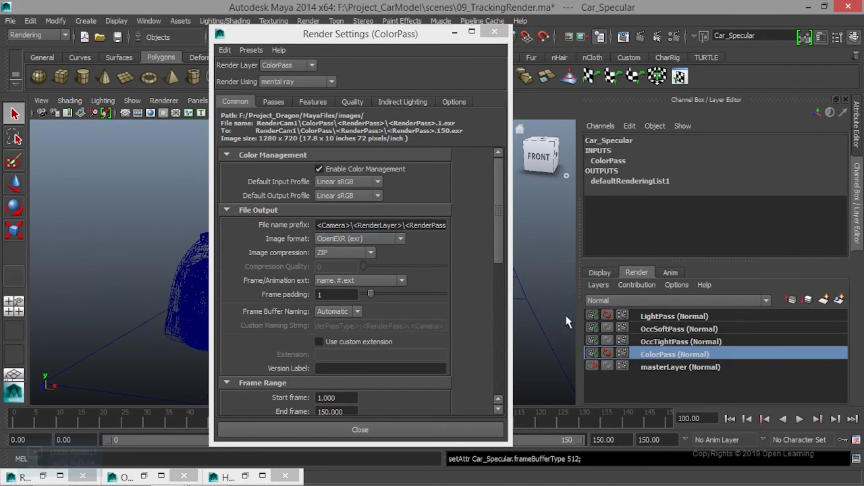
- Compare the <RenderPass> tokens in the file name prefix with the passes associated with ColorPass
{"action": "left_click", "coordinate": [411, 227]}
{"action": "type", "text": "\\<Ren"}
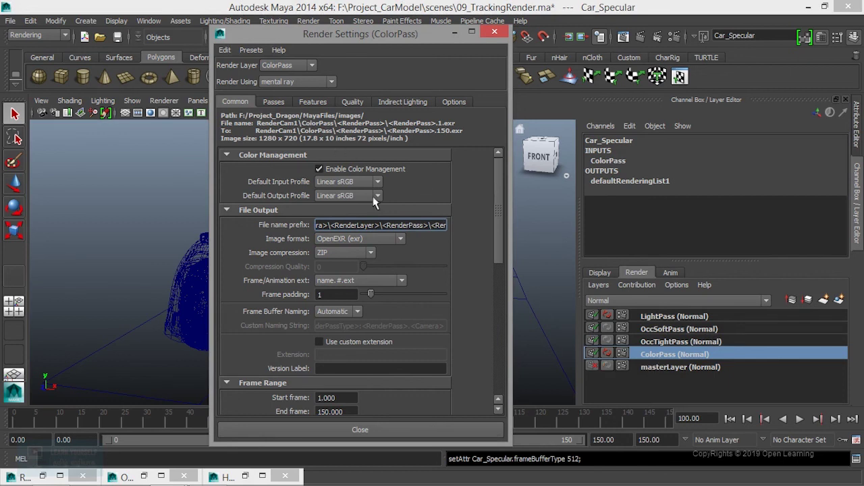
{"action": "left_click", "coordinate": [274, 102]}
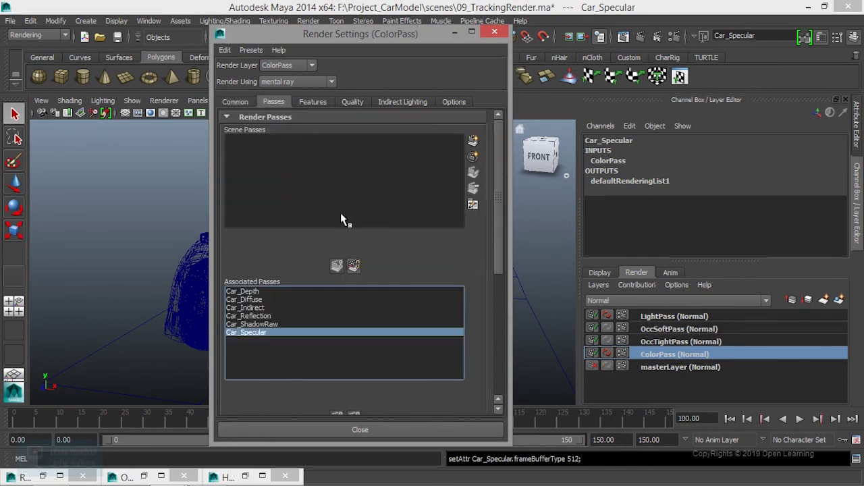
{"action": "left_click", "coordinate": [237, 101]}
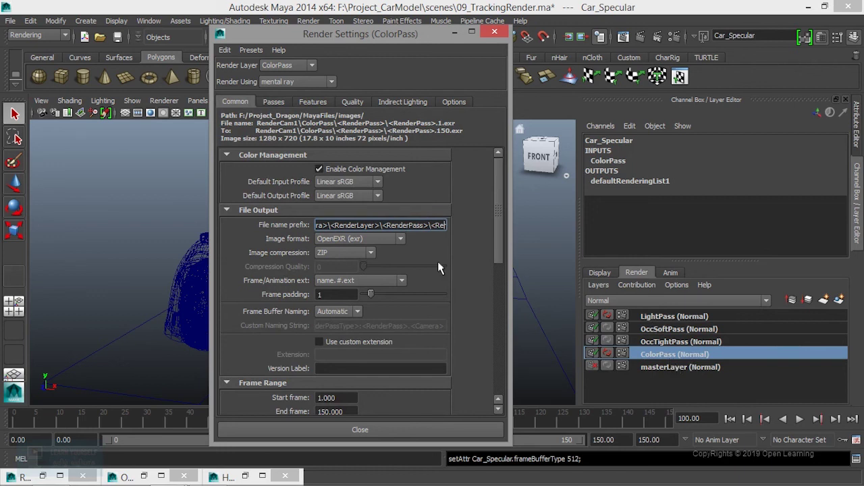
{"action": "left_click_drag", "start_coordinate": [398, 226], "coordinate": [428, 226]}
{"action": "left_click", "coordinate": [427, 227]}
{"action": "key", "text": "End"}
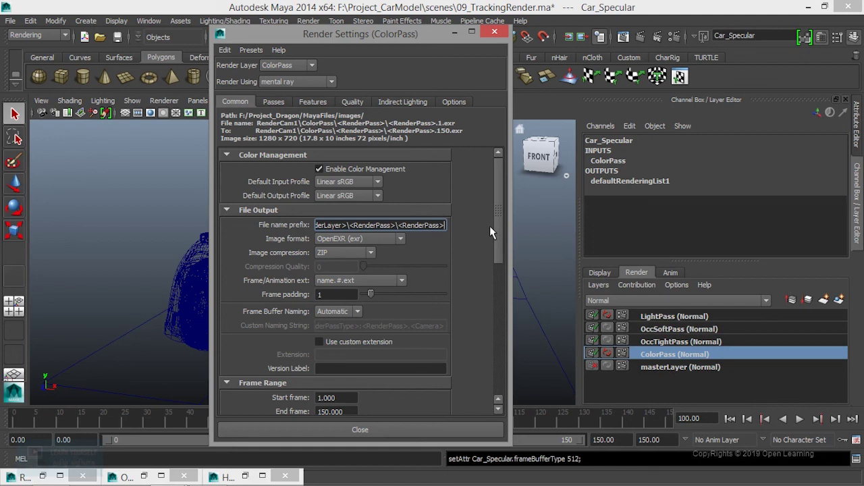
- Set the image compression to format default and look over the other compression options
{"action": "left_click", "coordinate": [365, 253]}
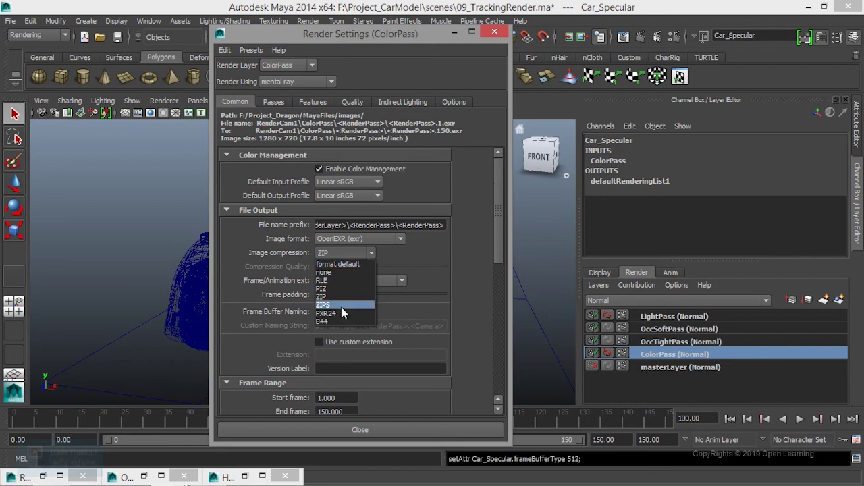
{"action": "left_click", "coordinate": [340, 264]}
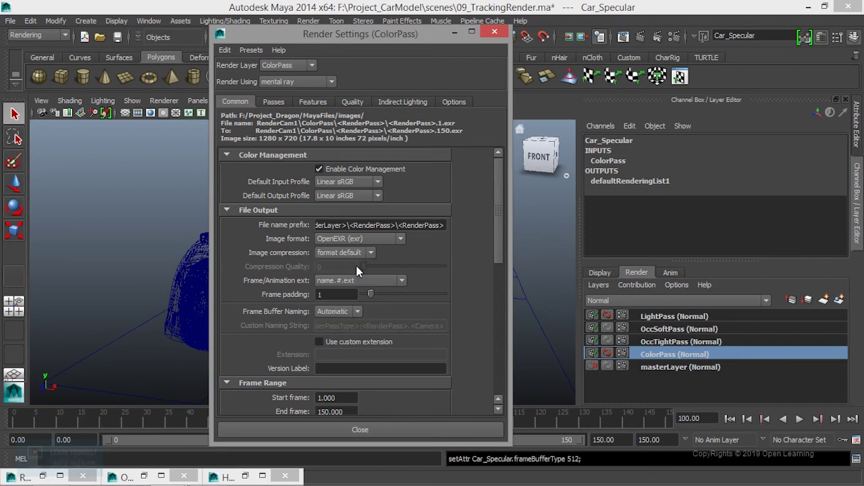
{"action": "left_click", "coordinate": [364, 253]}
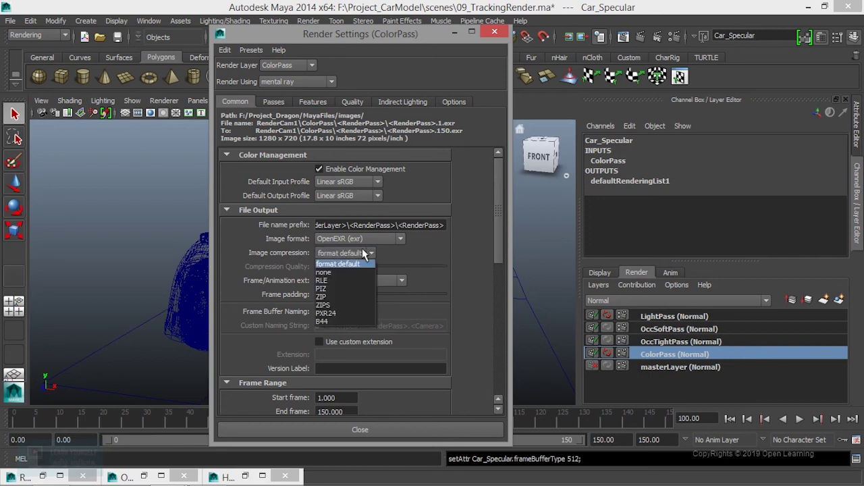
{"action": "left_click", "coordinate": [427, 251]}
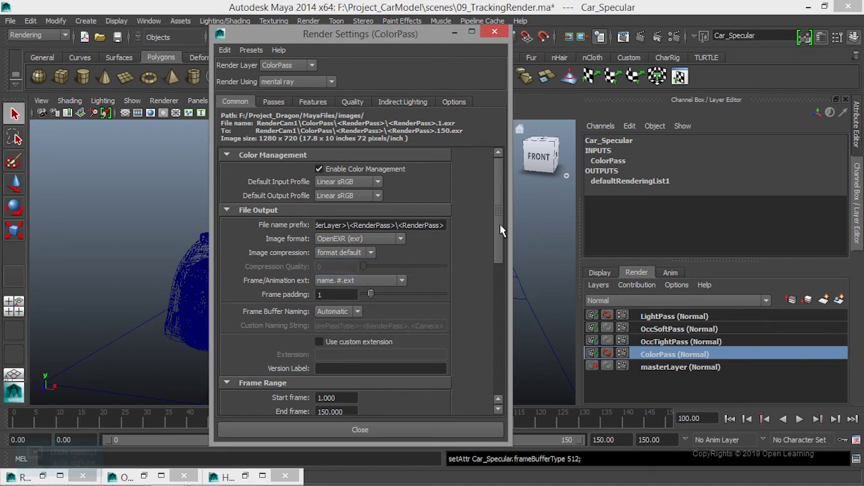
{"action": "mouse_move", "coordinate": [498, 230]}
{"action": "left_mouse_down"}
{"action": "mouse_move", "coordinate": [498, 271]}
{"action": "mouse_move", "coordinate": [500, 226]}
{"action": "left_mouse_up"}
- Set the image compression to ZIP and look over the renderable camera and image size settings
{"action": "left_click", "coordinate": [343, 253]}
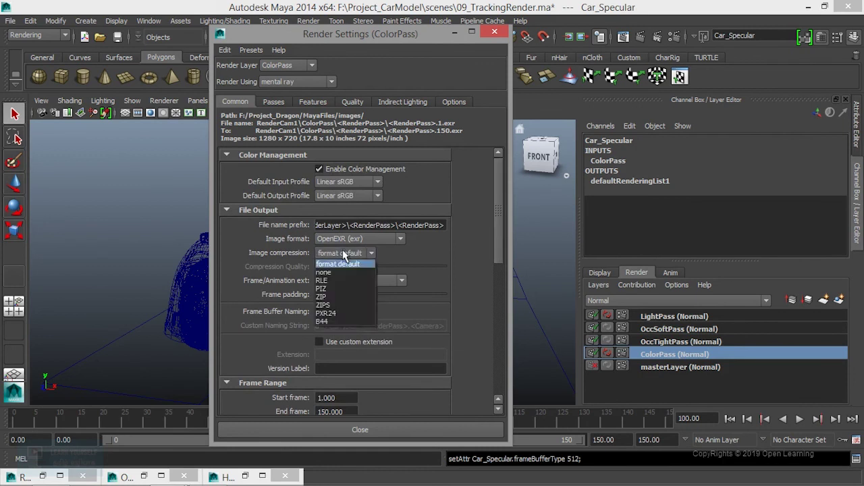
{"action": "left_click", "coordinate": [338, 298]}
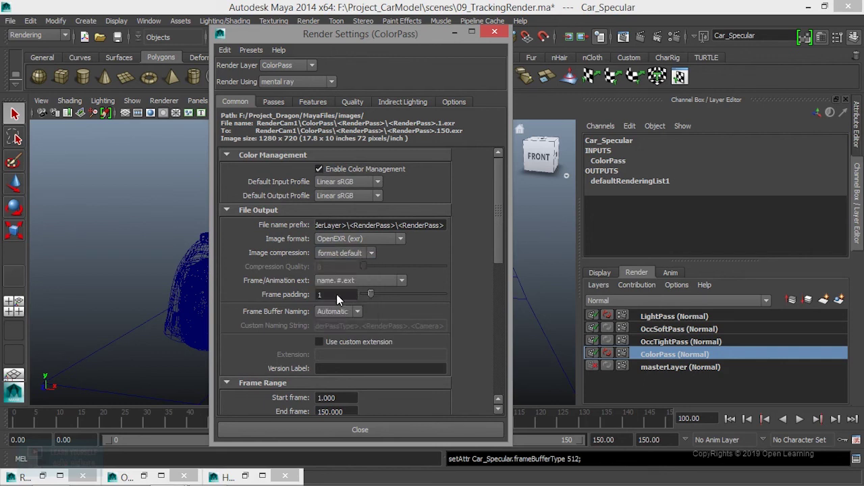
{"action": "left_click_drag", "start_coordinate": [500, 210], "coordinate": [498, 345]}
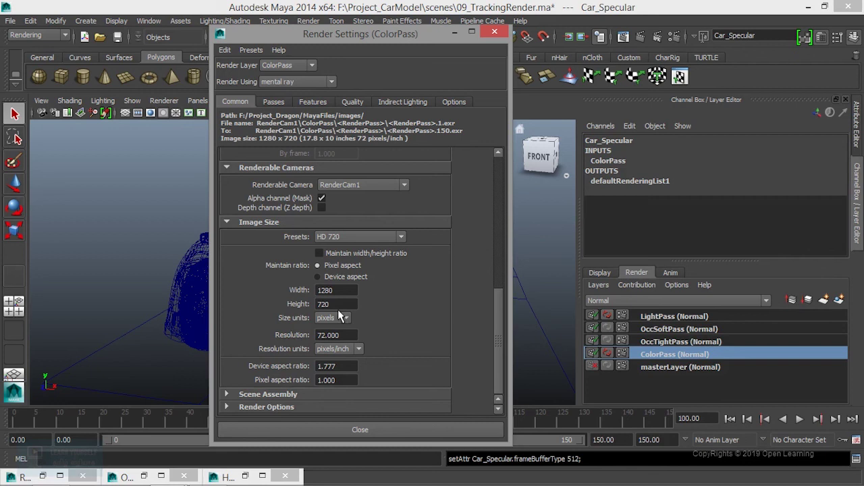
{"action": "left_click_drag", "start_coordinate": [502, 320], "coordinate": [500, 179]}
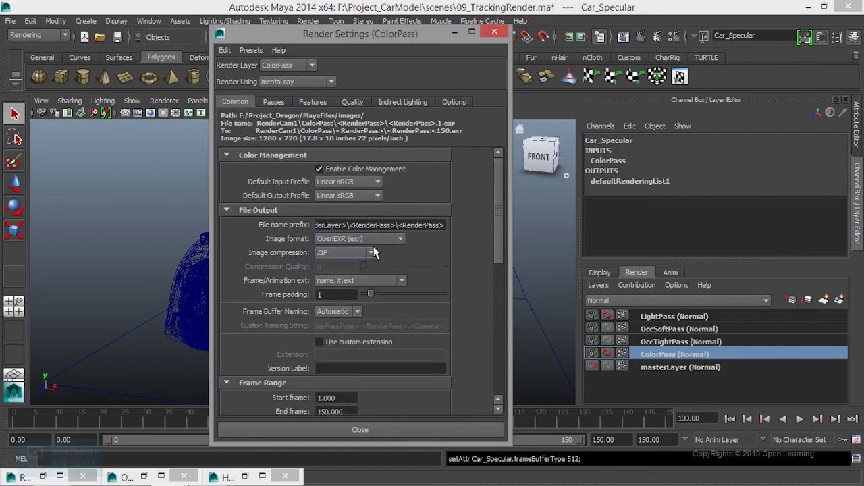
- Try format default as the image compression, reposition the render settings window and restore ZIP compression
{"action": "left_click", "coordinate": [336, 257]}
{"action": "left_click", "coordinate": [337, 263]}
{"action": "left_click_drag", "start_coordinate": [422, 36], "coordinate": [461, 23]}
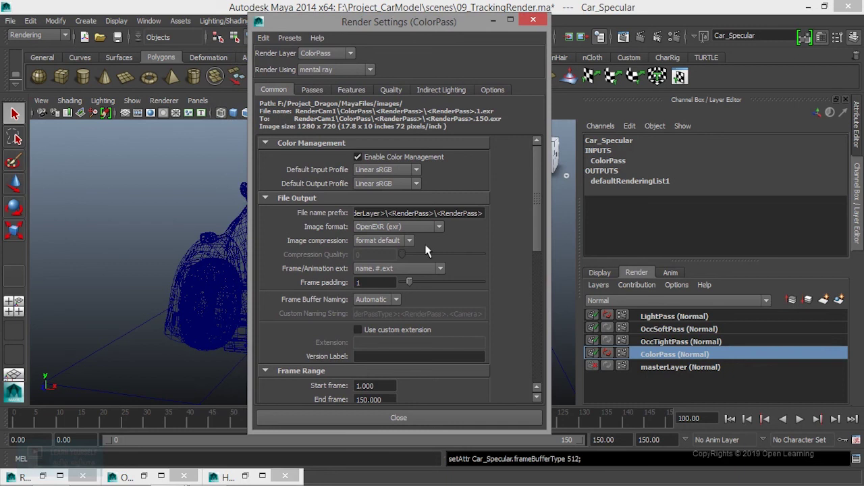
{"action": "left_click_drag", "start_coordinate": [418, 23], "coordinate": [512, 35]}
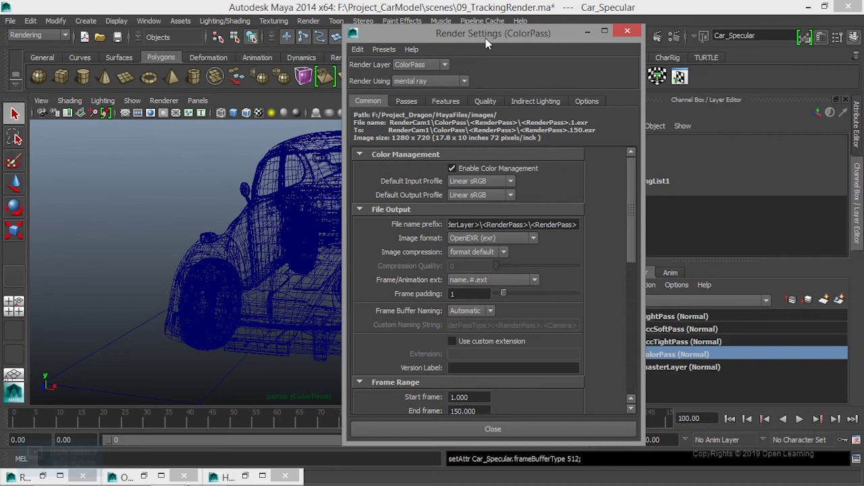
{"action": "left_click_drag", "start_coordinate": [488, 43], "coordinate": [350, 44]}
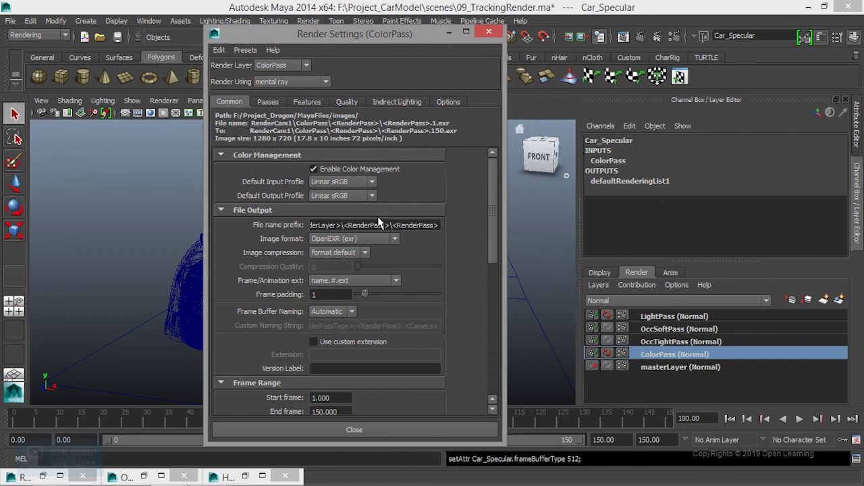
{"action": "left_click", "coordinate": [350, 252]}
{"action": "left_click", "coordinate": [337, 299]}
- Set the image resolution to 90 pixels/inch in the image size settings
{"action": "left_click_drag", "start_coordinate": [495, 206], "coordinate": [501, 341]}
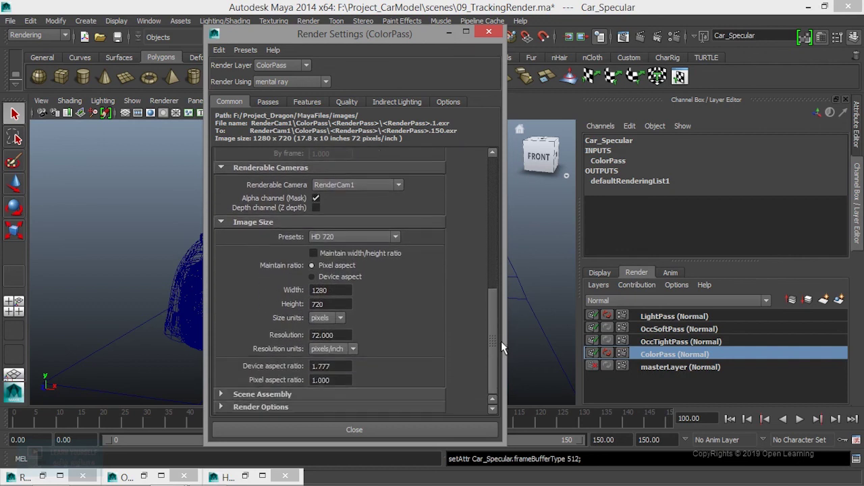
{"action": "double_click", "coordinate": [337, 335]}
{"action": "type", "text": "90"}
{"action": "double_click", "coordinate": [332, 336]}
{"action": "mouse_move", "coordinate": [492, 318]}
{"action": "left_mouse_down"}
{"action": "mouse_move", "coordinate": [491, 183]}
{"action": "mouse_move", "coordinate": [489, 308]}
{"action": "left_mouse_up"}
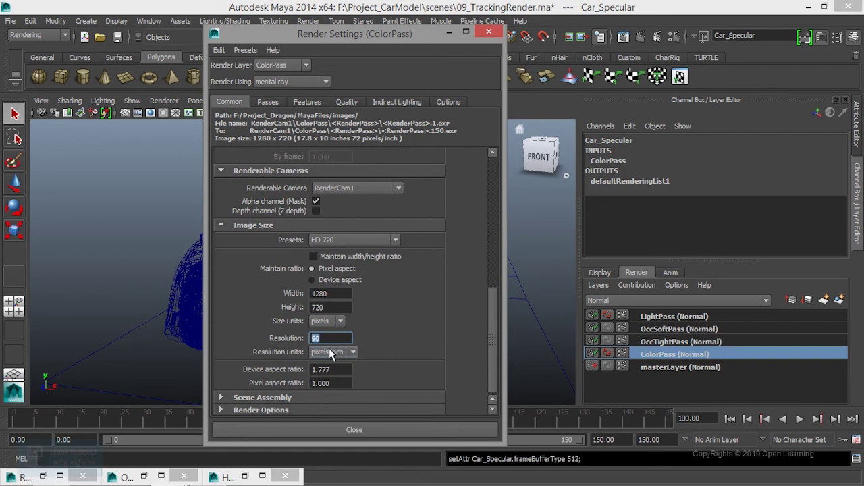
- Review the file output, frame range and compression options of ColorPass, and close the render settings
{"action": "left_click_drag", "start_coordinate": [492, 322], "coordinate": [488, 346]}
{"action": "left_click_drag", "start_coordinate": [491, 314], "coordinate": [491, 193]}
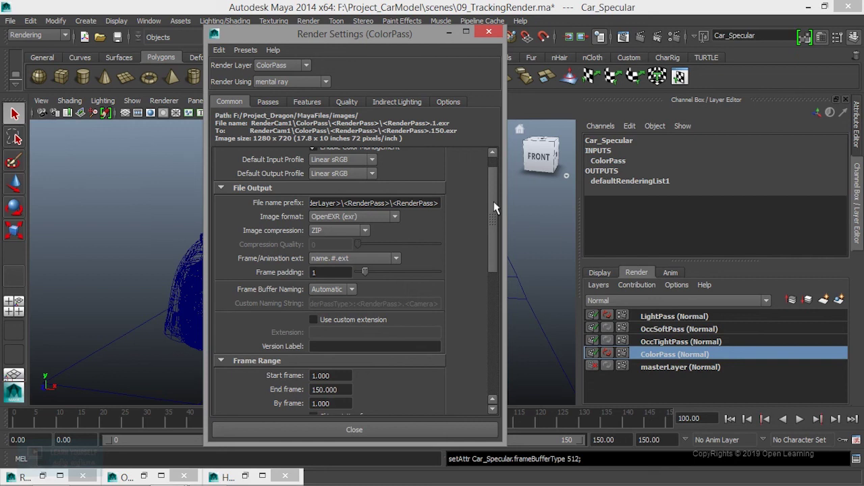
{"action": "scroll", "coordinate": [494, 172], "scroll_direction": "up", "scroll_amount": 1}
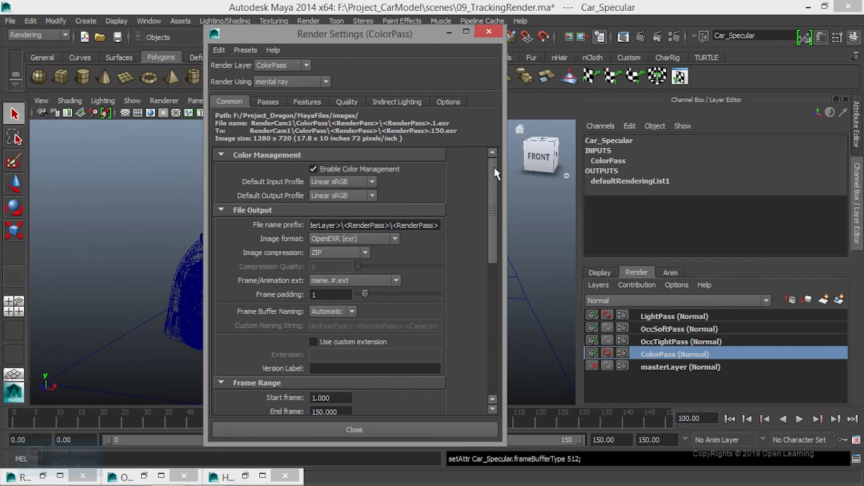
{"action": "left_click_drag", "start_coordinate": [494, 173], "coordinate": [478, 248]}
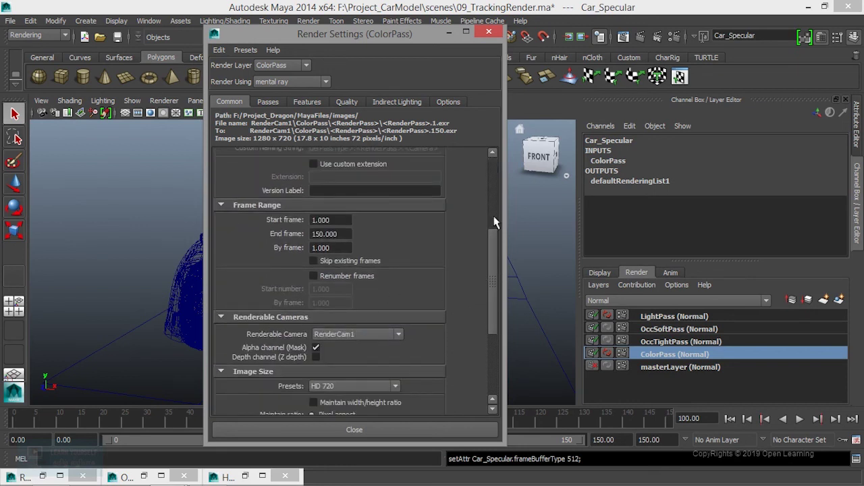
{"action": "left_click_drag", "start_coordinate": [497, 248], "coordinate": [497, 193]}
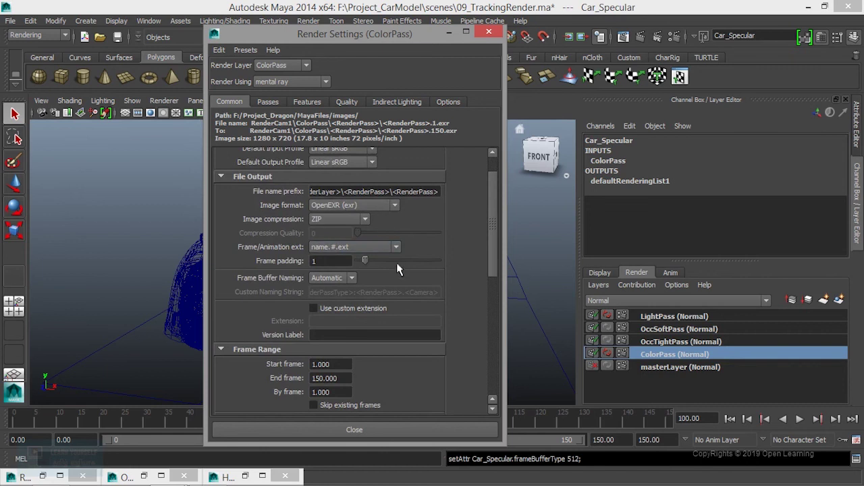
{"action": "left_click", "coordinate": [353, 221]}
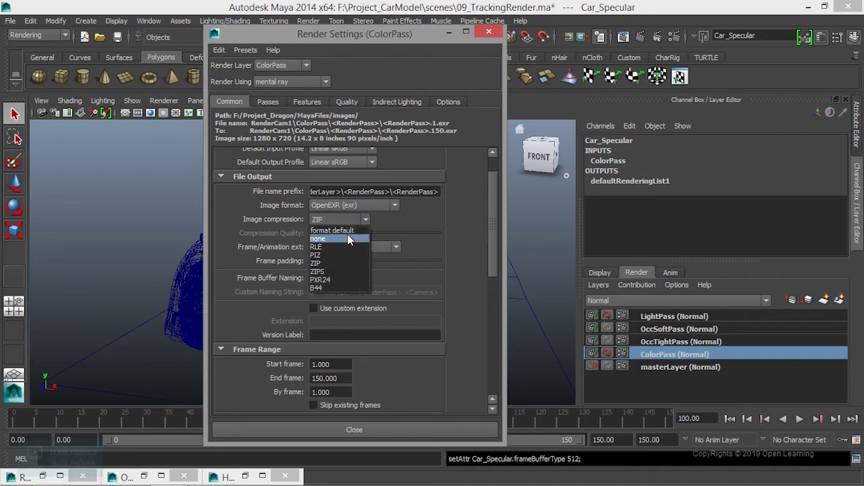
{"action": "left_click", "coordinate": [395, 431]}
- Save the scene and start a batch render
{"action": "left_click", "coordinate": [117, 37]}
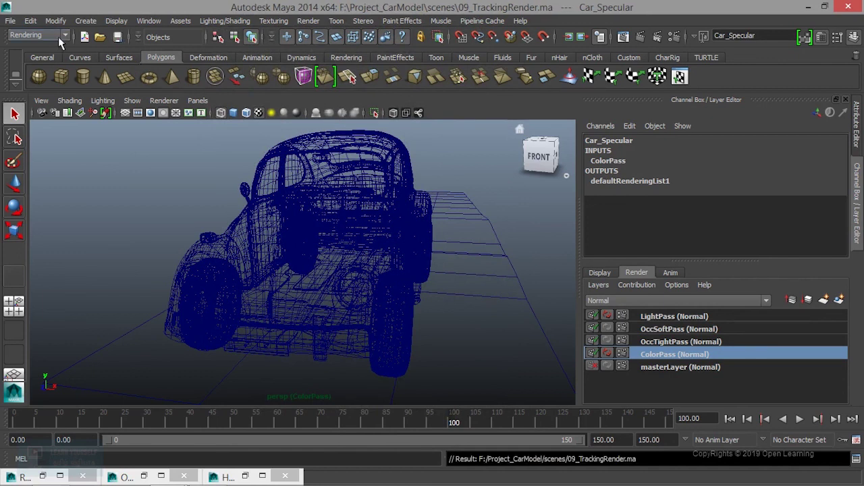
{"action": "left_click", "coordinate": [301, 22]}
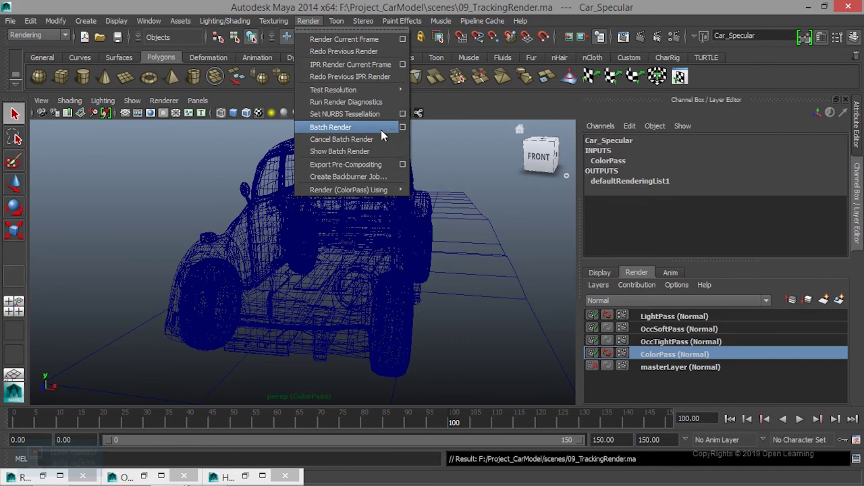
{"action": "left_click", "coordinate": [355, 135]}
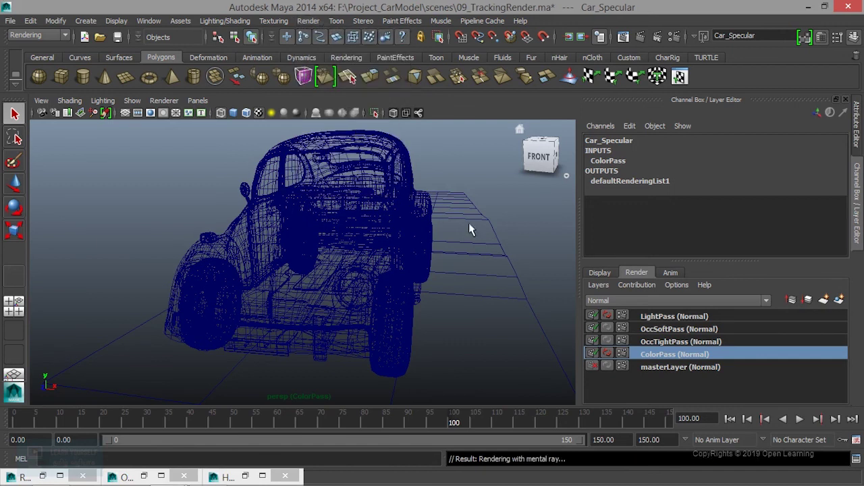
- Open the Script Editor at full size to follow the batch render log
{"action": "left_click", "coordinate": [855, 461]}
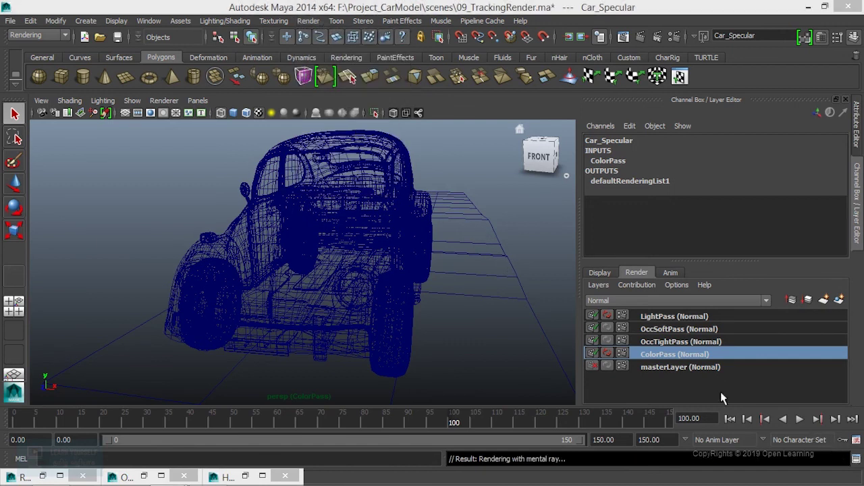
{"action": "left_click", "coordinate": [707, 55]}
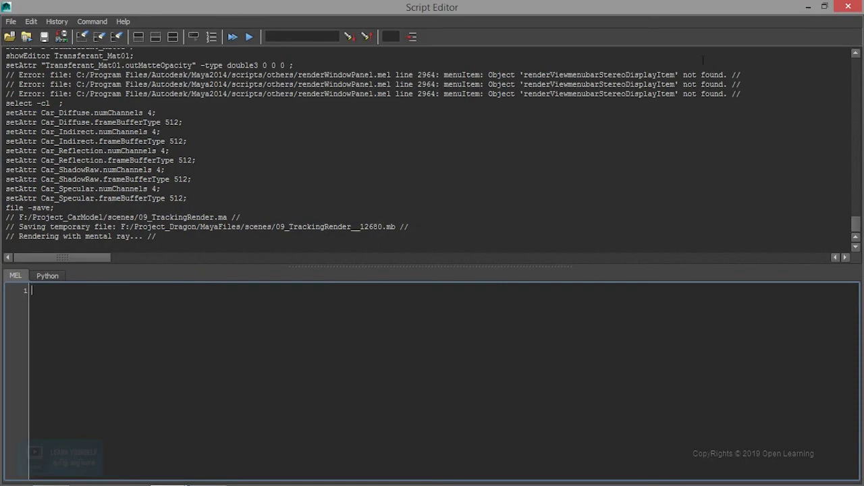